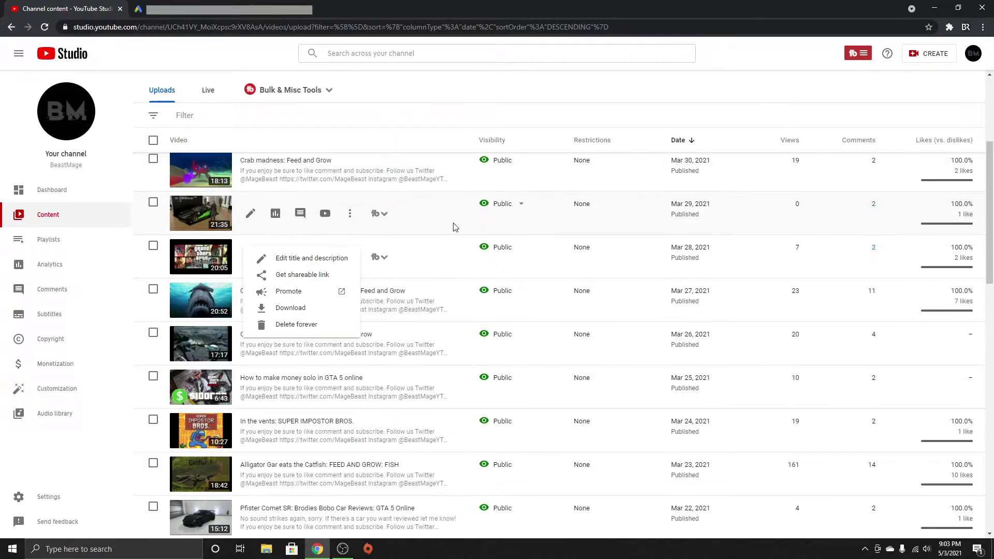
- Start promoting the GTA San Andreas Part 1 video and switch to the adjacent browser tab
{"action": "left_click", "coordinate": [279, 296]}
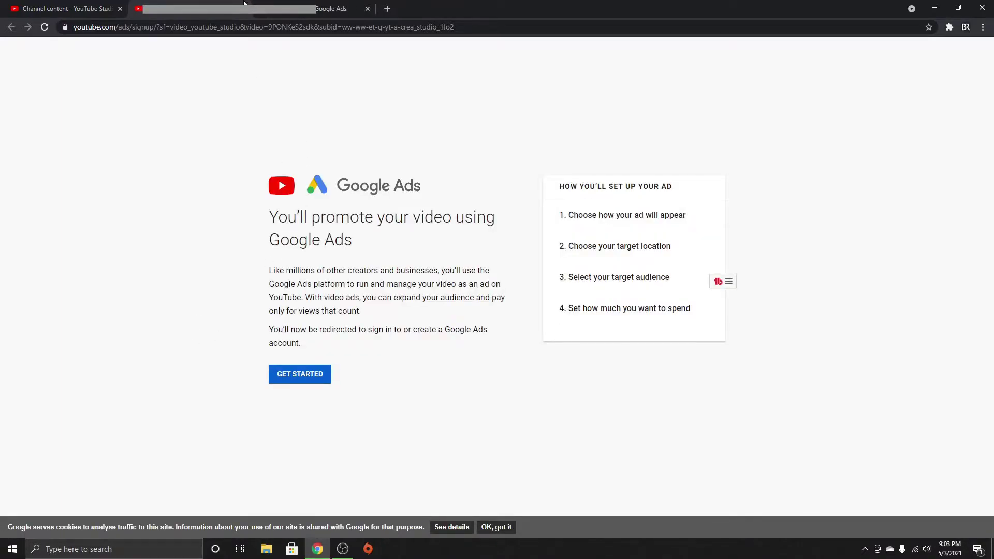
{"action": "key", "text": "ctrl+shift+Tab"}
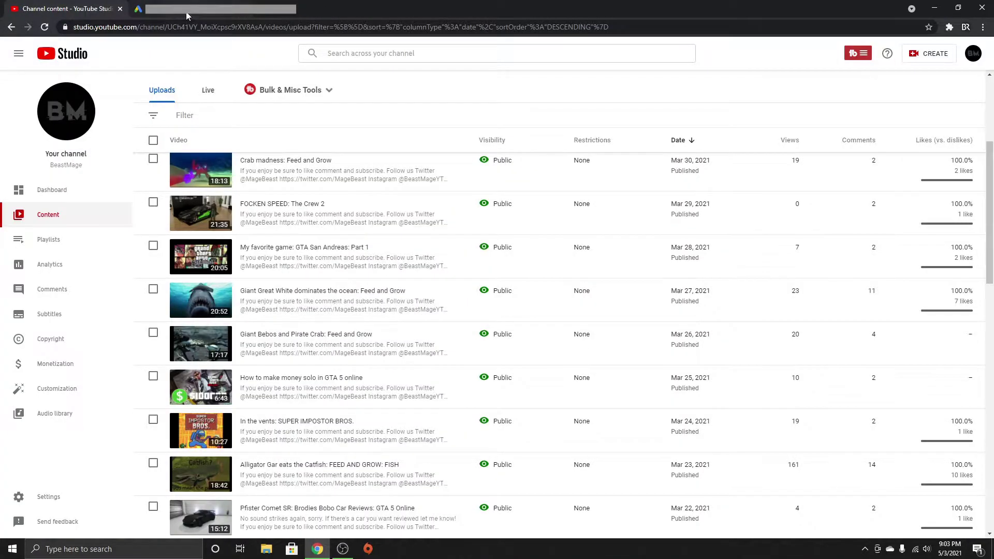
- Finish the Google Ads payment signup and view the new campaign's overview, enabled with zero views
{"action": "left_click", "coordinate": [187, 16]}
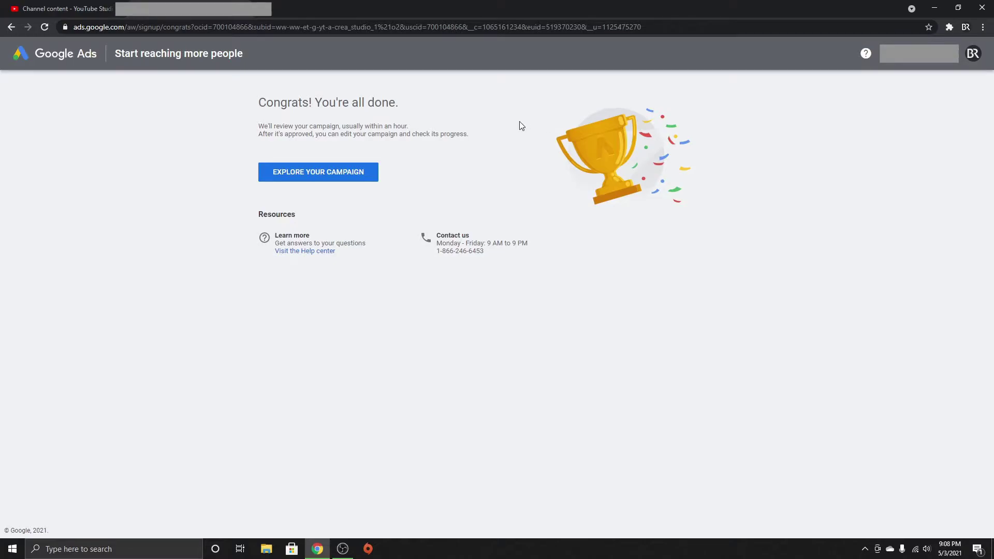
{"action": "left_click", "coordinate": [353, 179]}
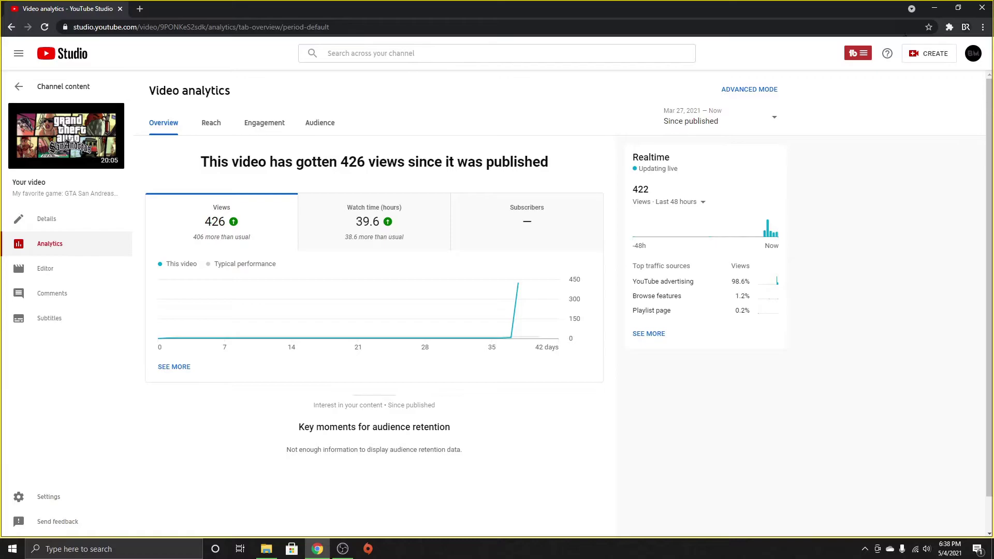
- Bring up the account options menu from the avatar in YouTube Studio
{"action": "left_click", "coordinate": [974, 55]}
- Go to the public BeastMage channel page and reload it to show Channelytics stats
{"action": "left_click", "coordinate": [893, 117]}
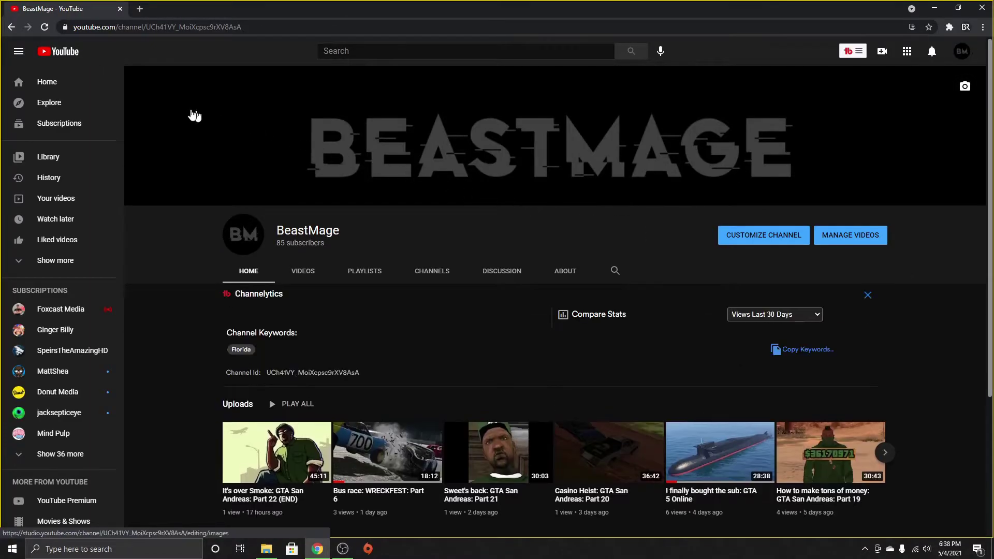
{"action": "left_click", "coordinate": [44, 27]}
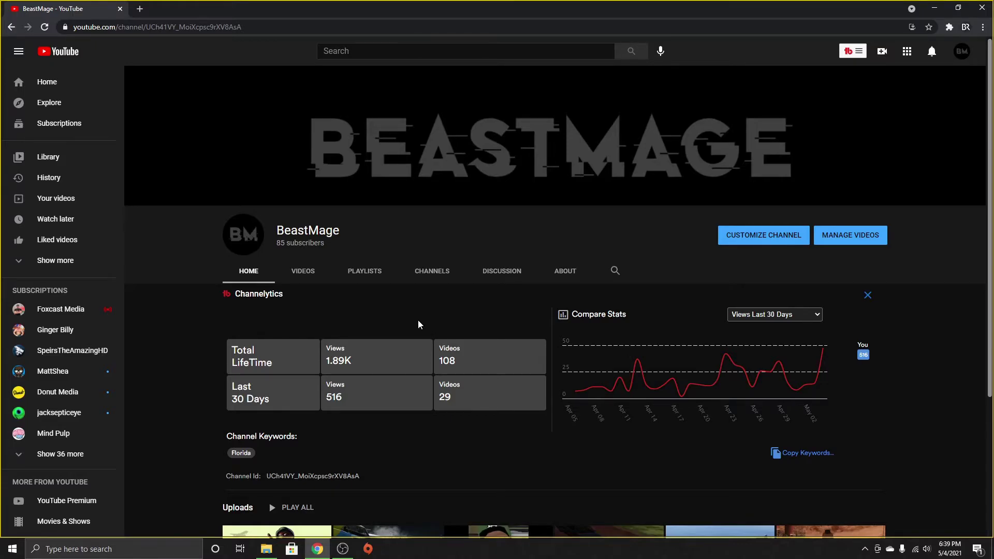
{"action": "scroll", "coordinate": [411, 320], "scroll_direction": "down", "scroll_amount": 1}
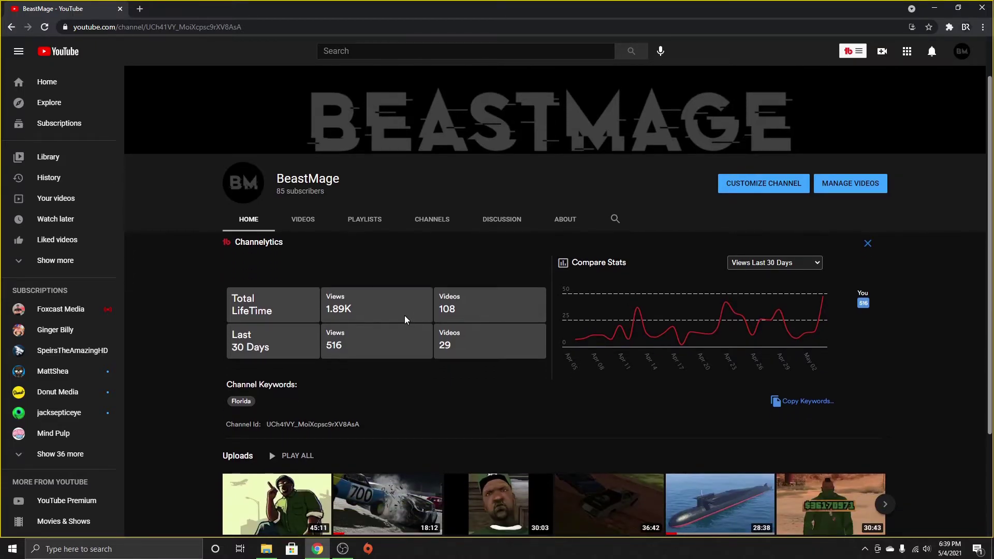
{"action": "scroll", "coordinate": [405, 315], "scroll_direction": "up", "scroll_amount": 1}
- Return to the video's analytics page showing 427 views, 407 more than usual
{"action": "left_click", "coordinate": [13, 27]}
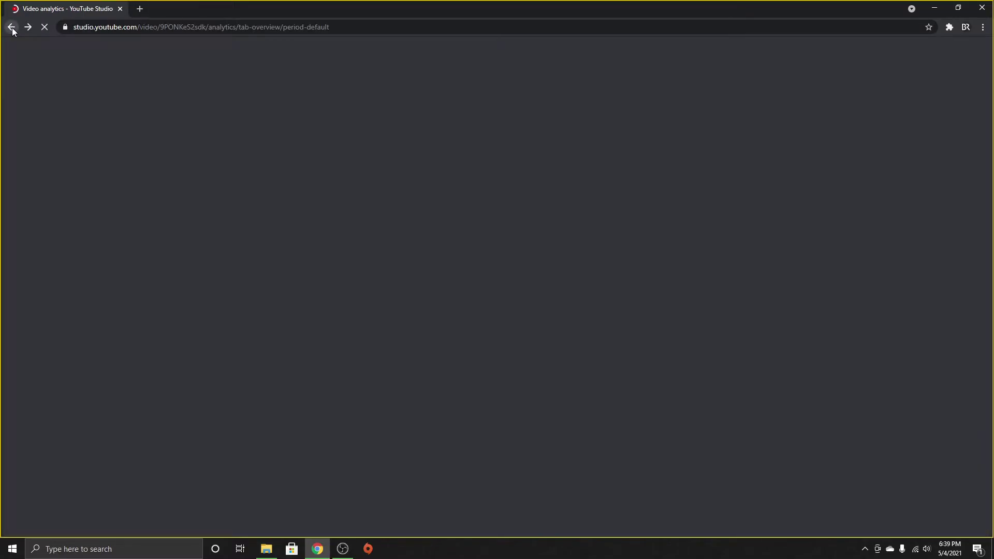